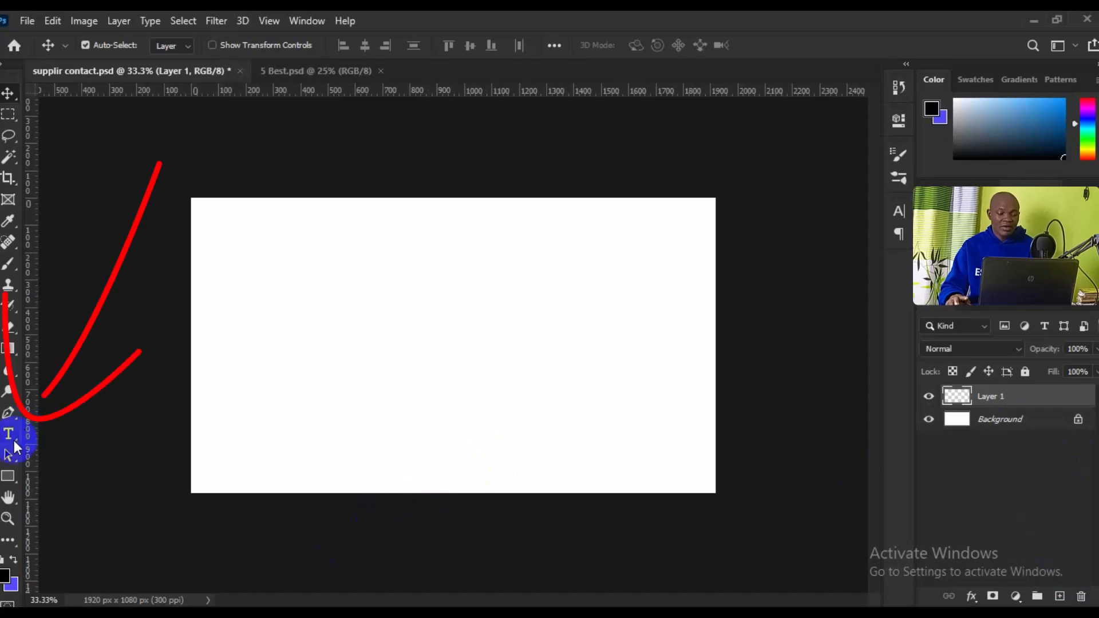
Pick the Horizontal Type Tool and set the font to Lato Regular, 48 pt
click(7, 439)
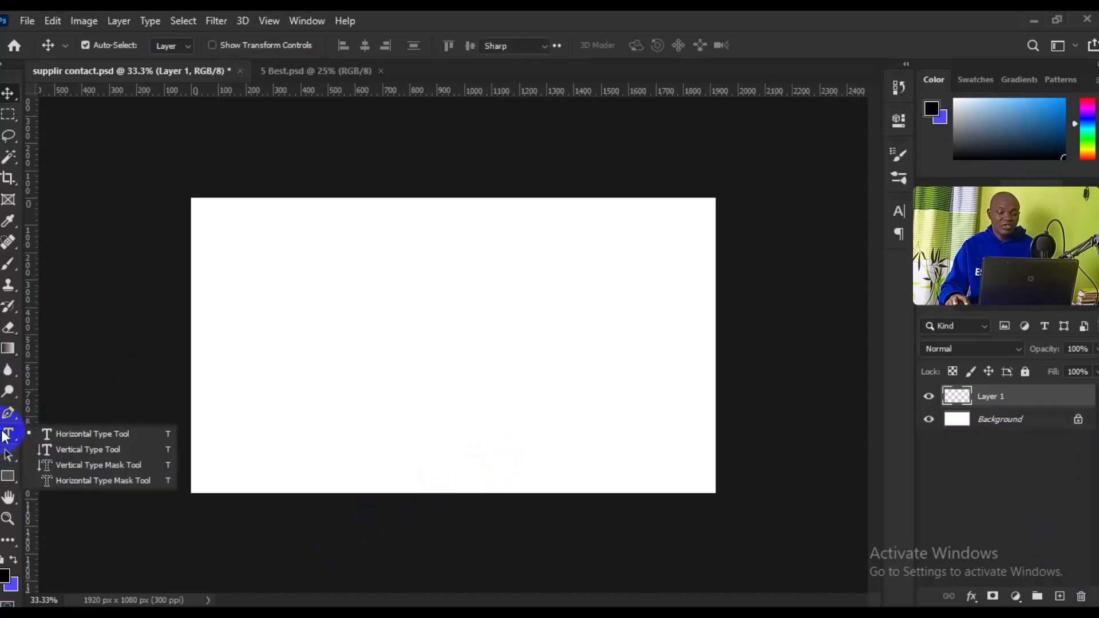
click(37, 434)
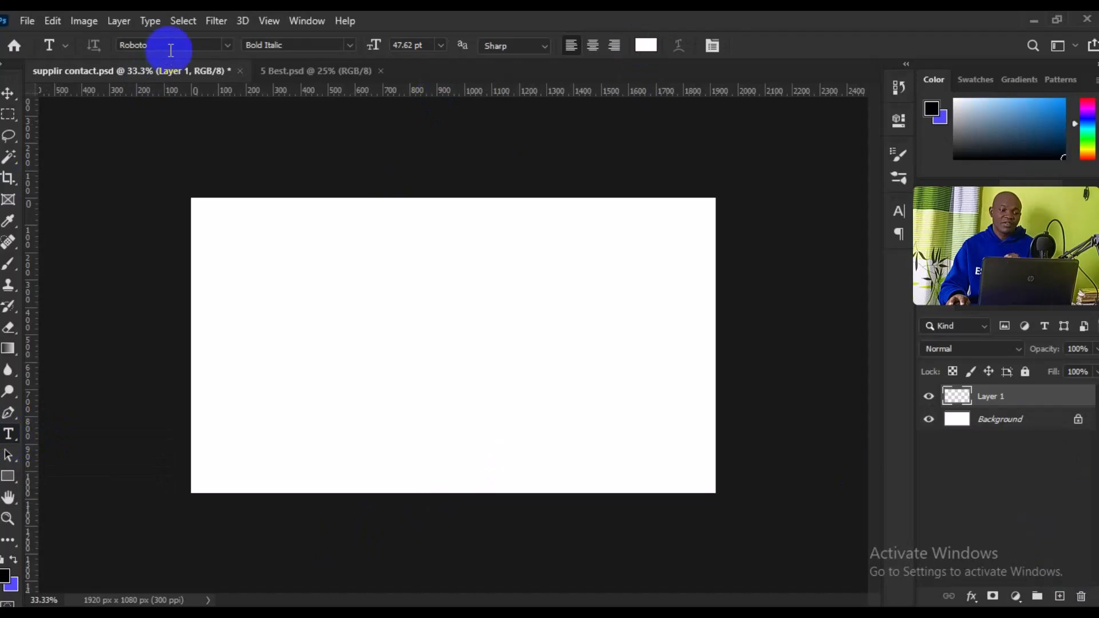
click(225, 42)
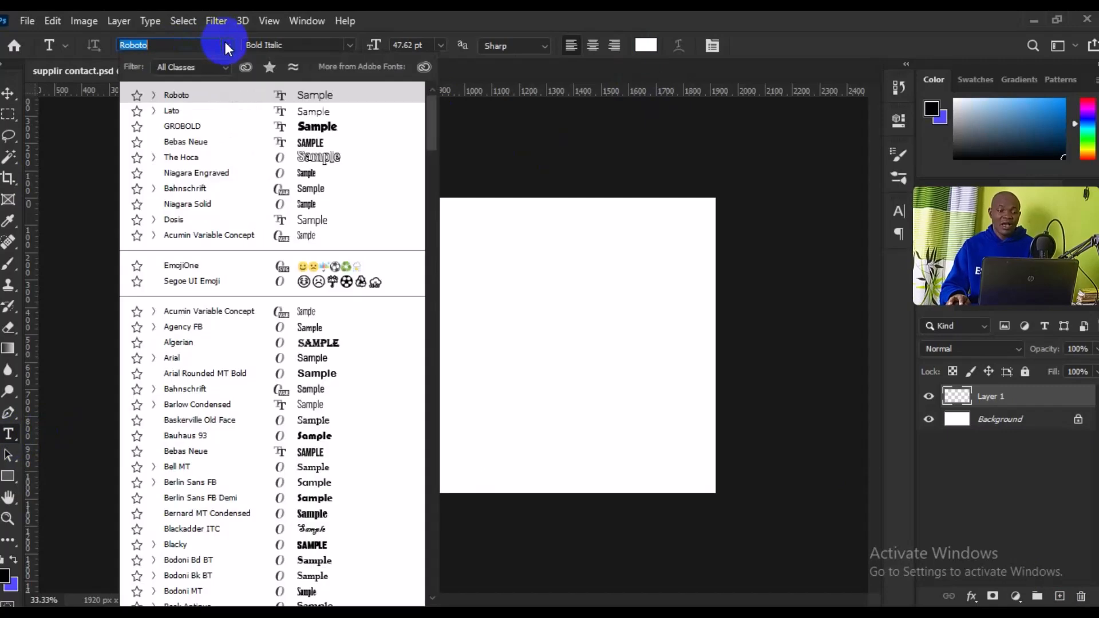
click(222, 110)
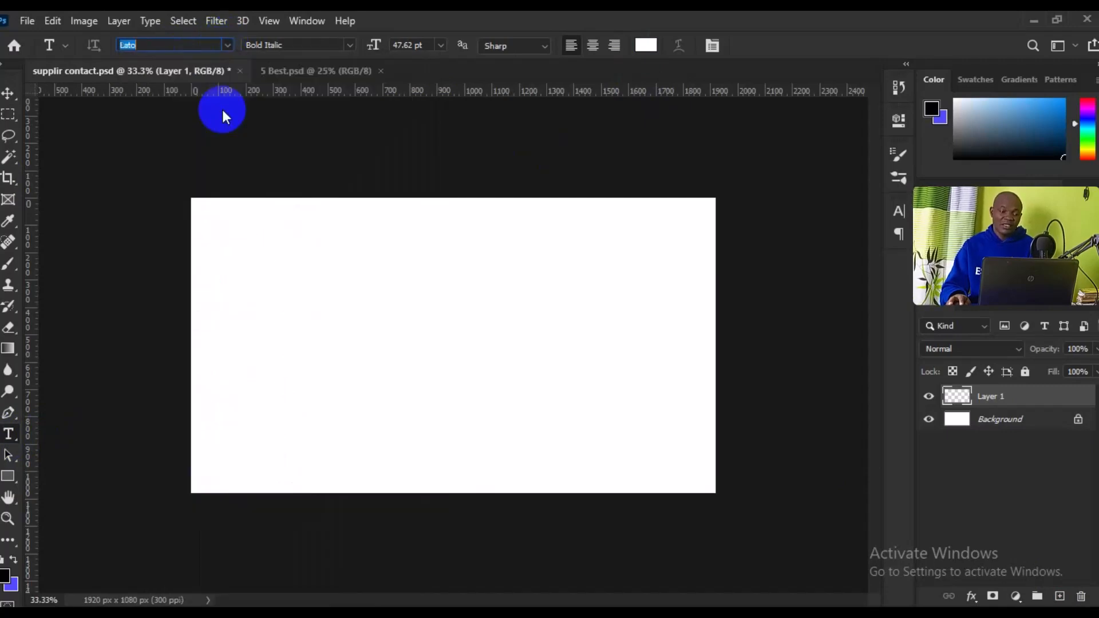
click(347, 47)
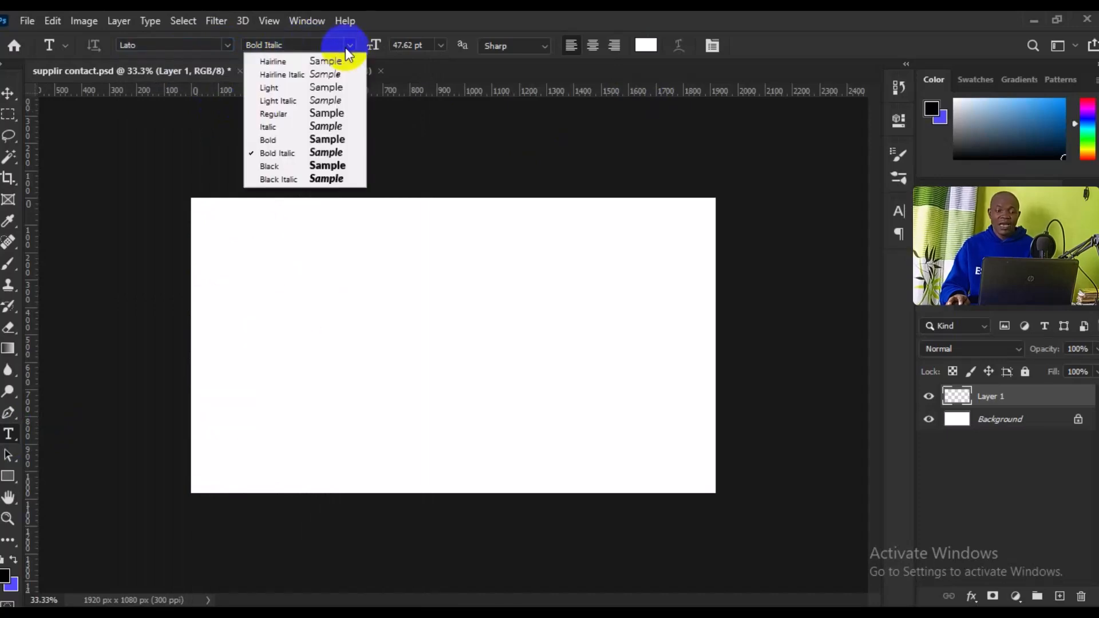
click(319, 112)
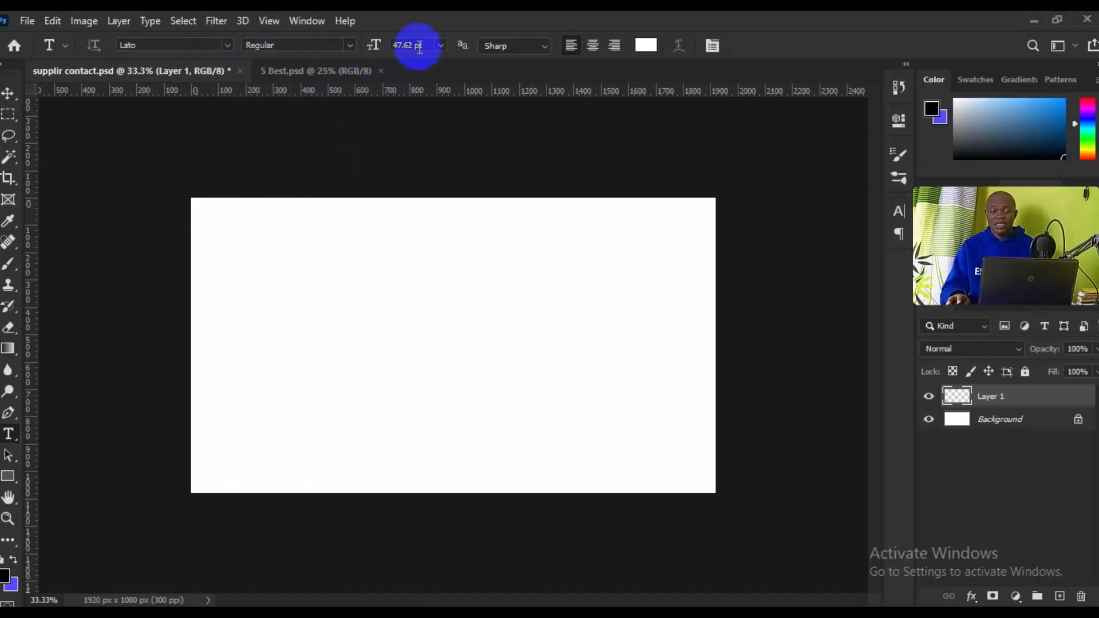
click(438, 46)
click(418, 216)
click(439, 44)
click(413, 229)
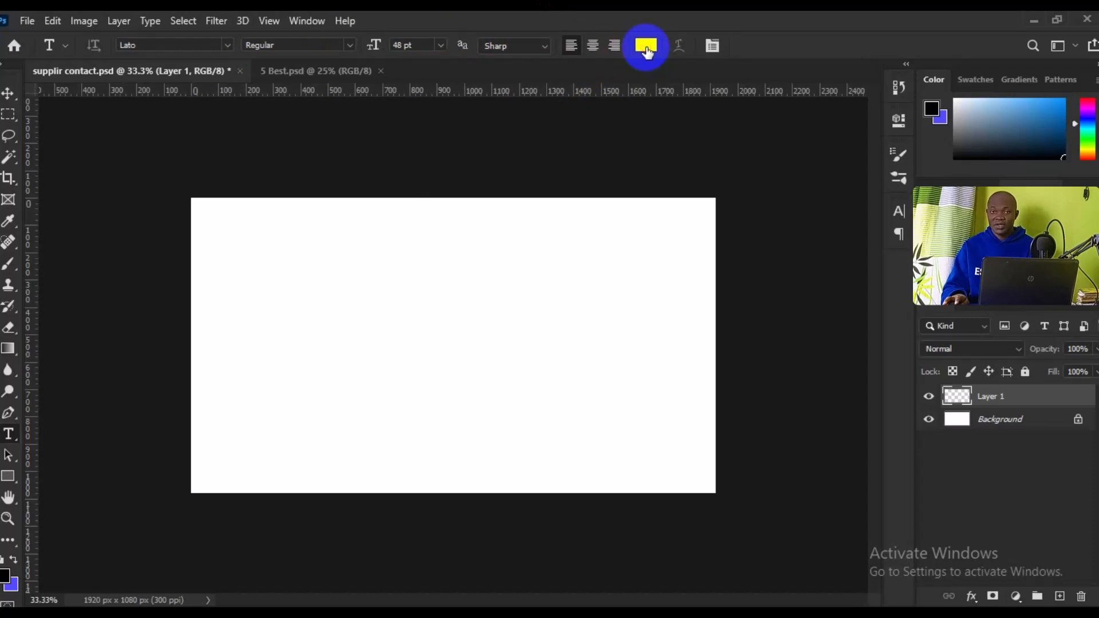
Change the text colour from yellow to deep red d30909 in the Color Picker
click(647, 47)
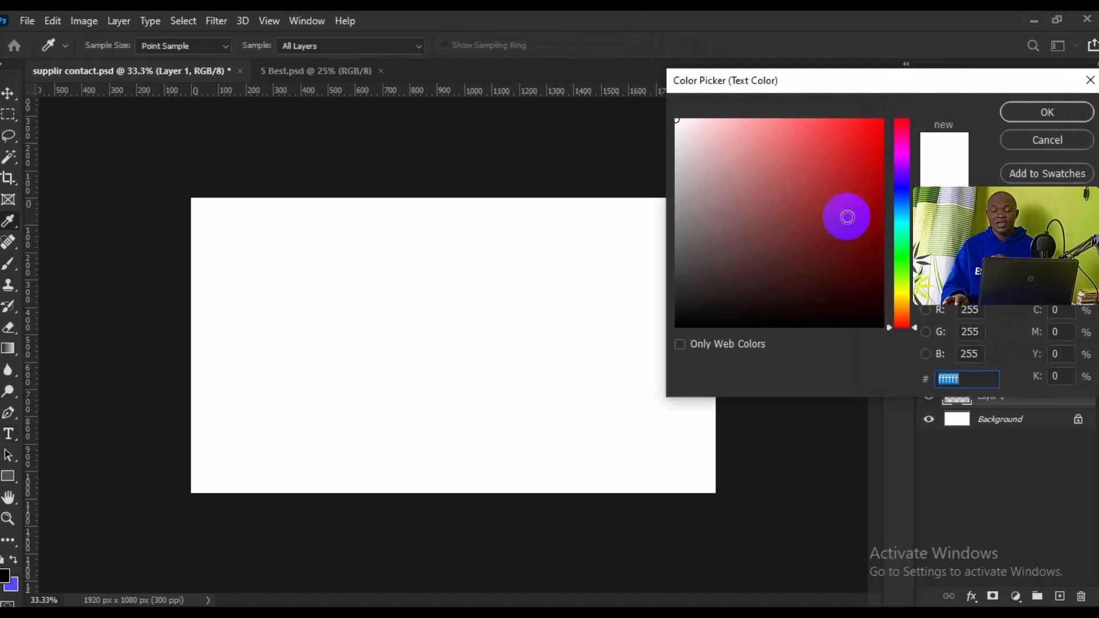
click(839, 138)
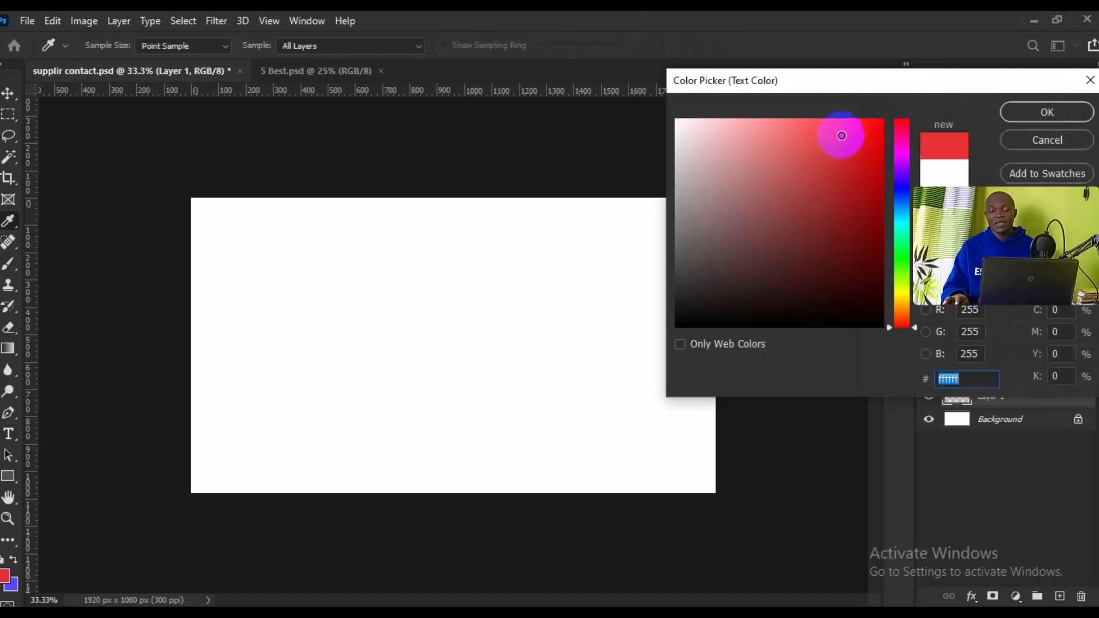
click(863, 142)
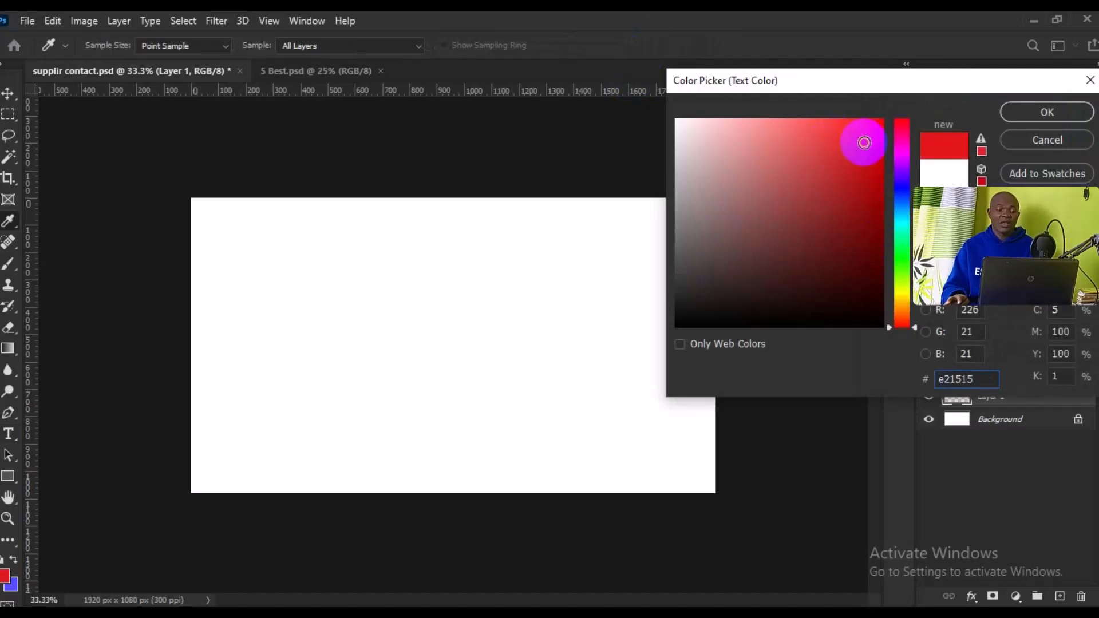
click(869, 126)
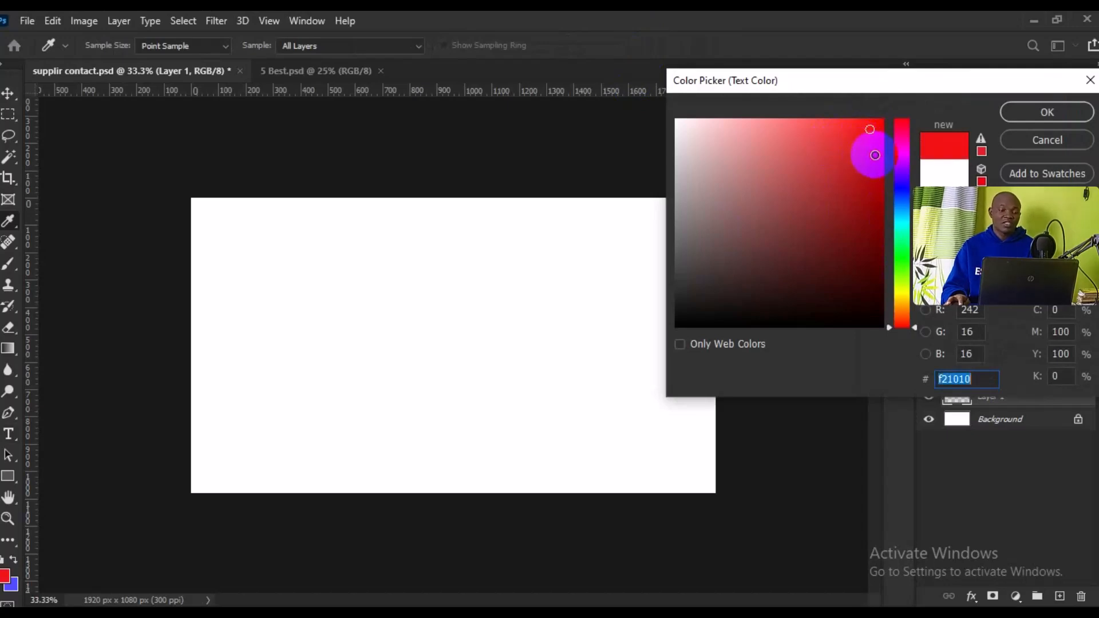
click(840, 174)
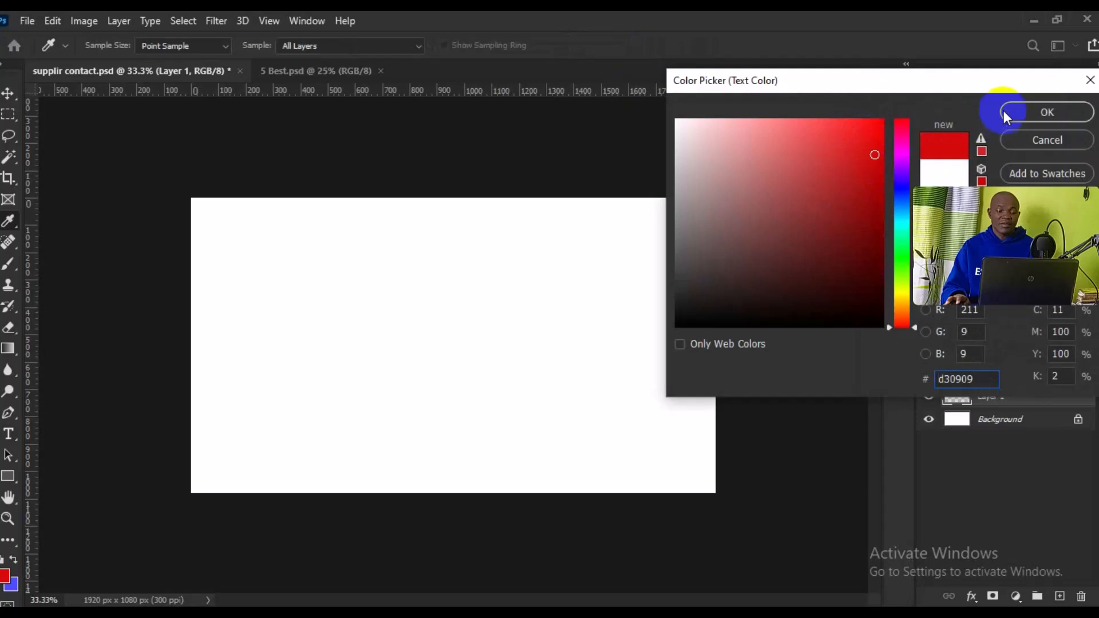
key(Return)
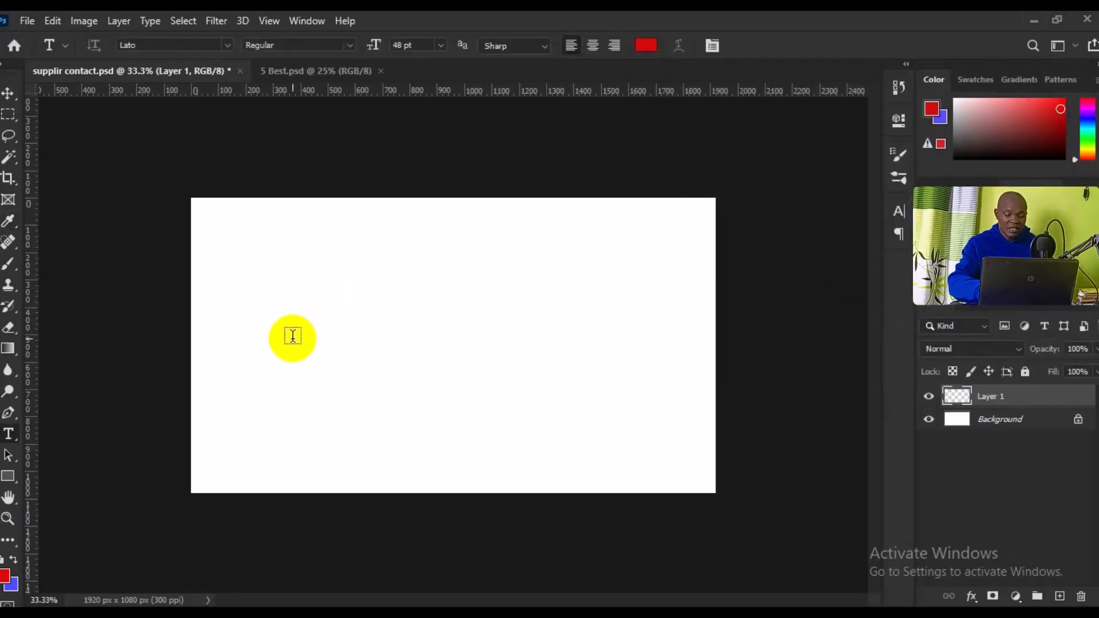
Type 'Change Text' with 'Color' on a second line, then select all the text
click(293, 336)
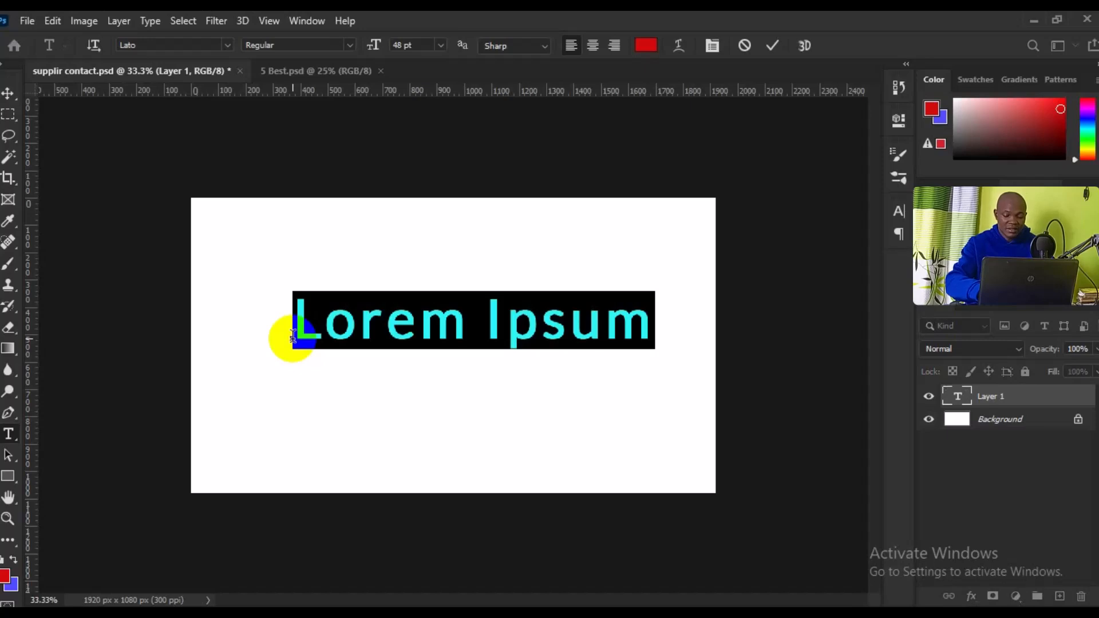
text(Change)
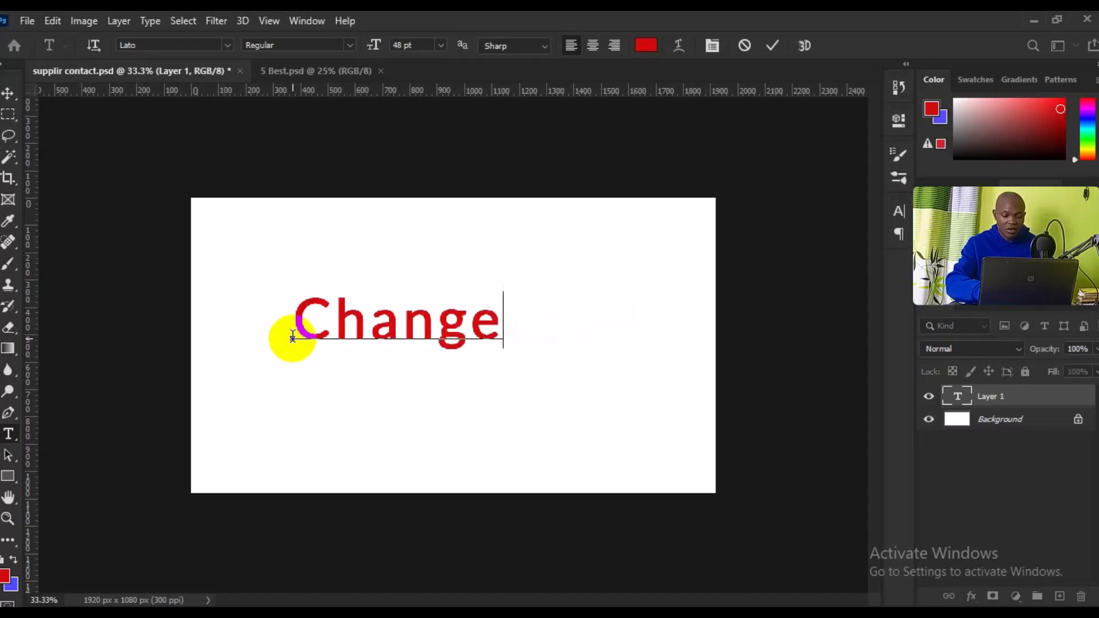
text( T)
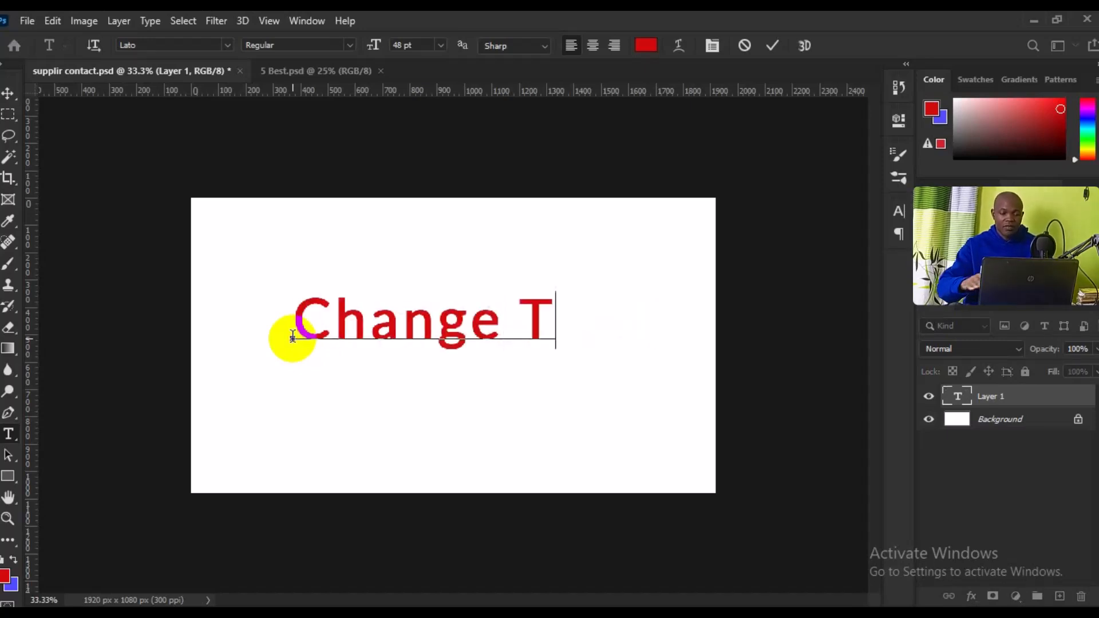
text(ext )
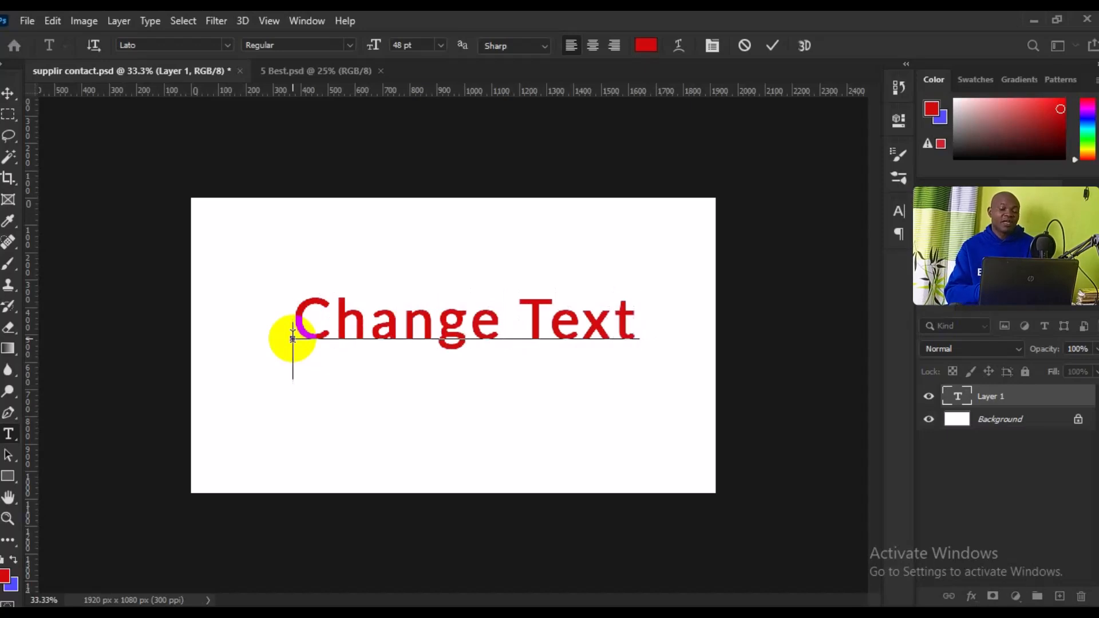
text(Color)
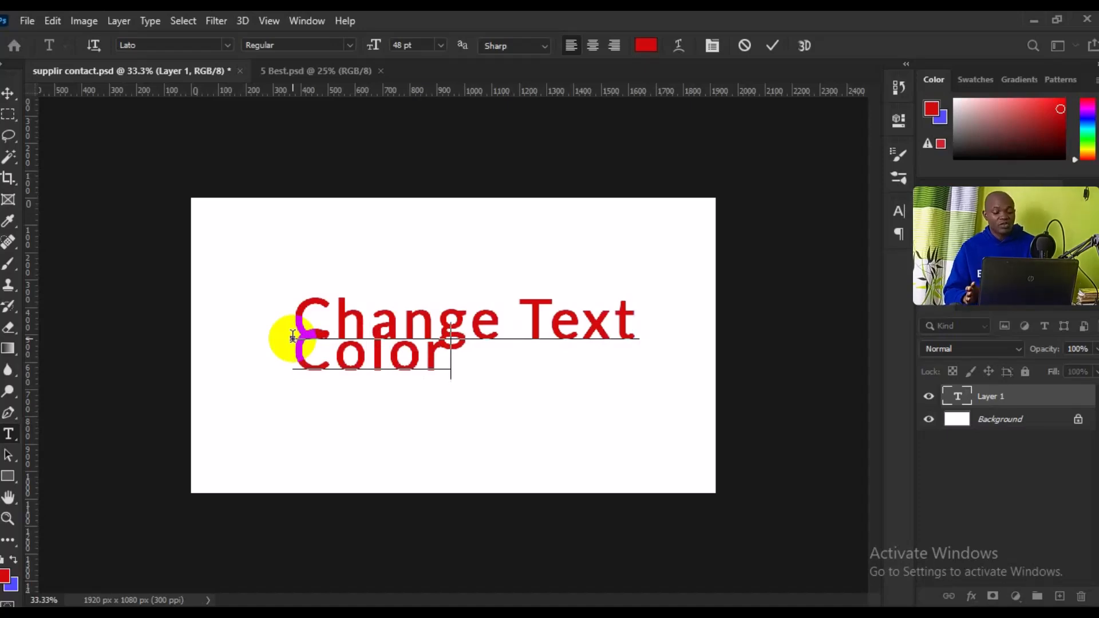
key(ctrl+a)
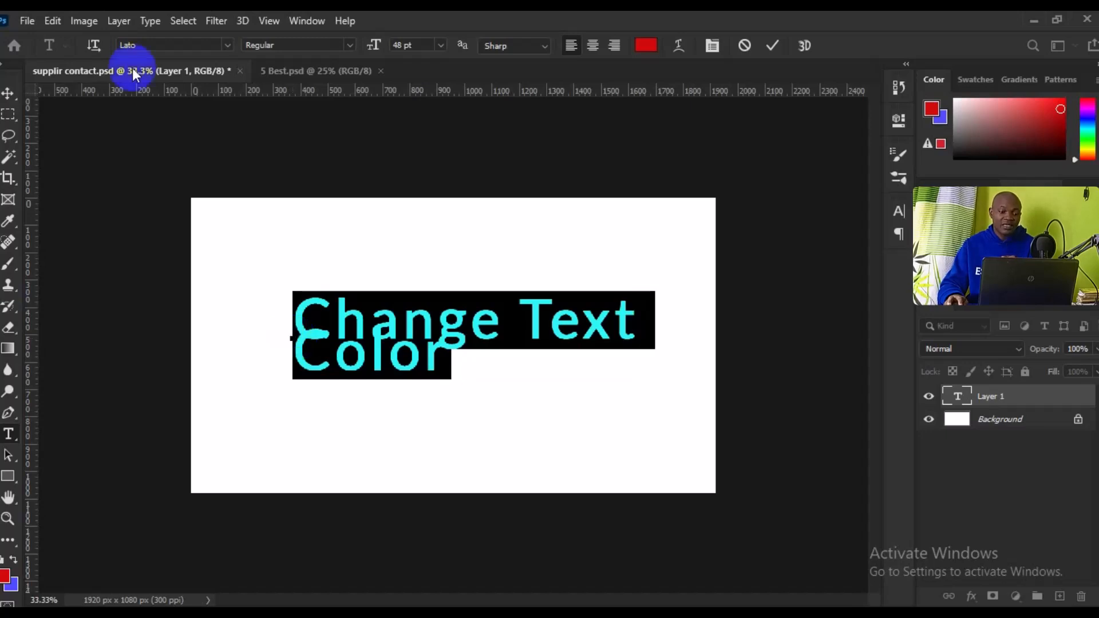
Set the text's leading to Auto in the Character panel and centre-align both lines
click(146, 21)
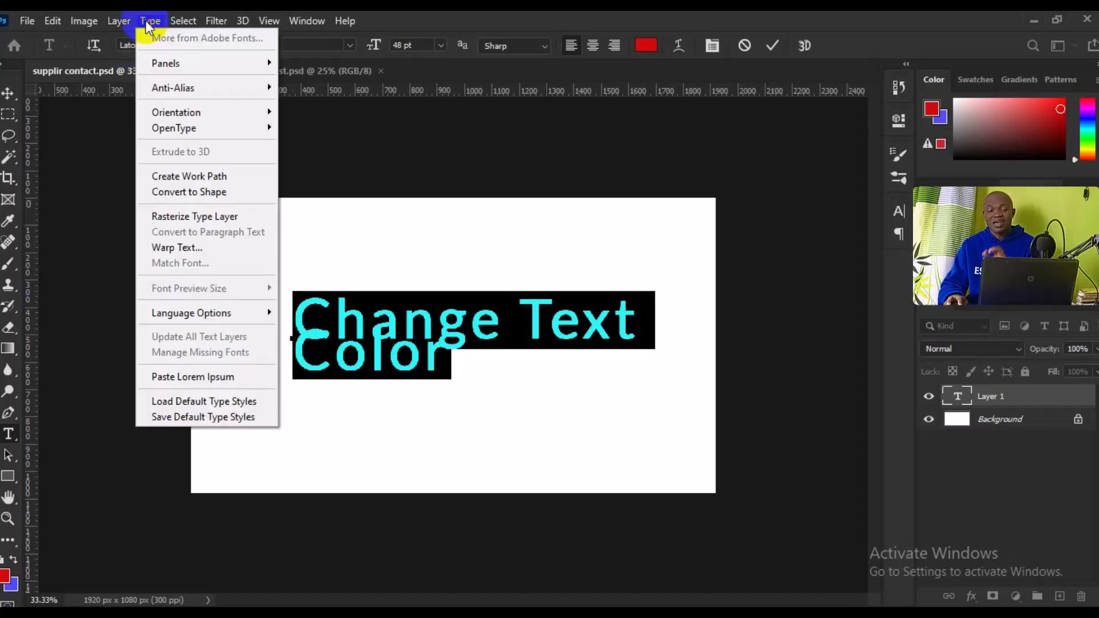
click(255, 64)
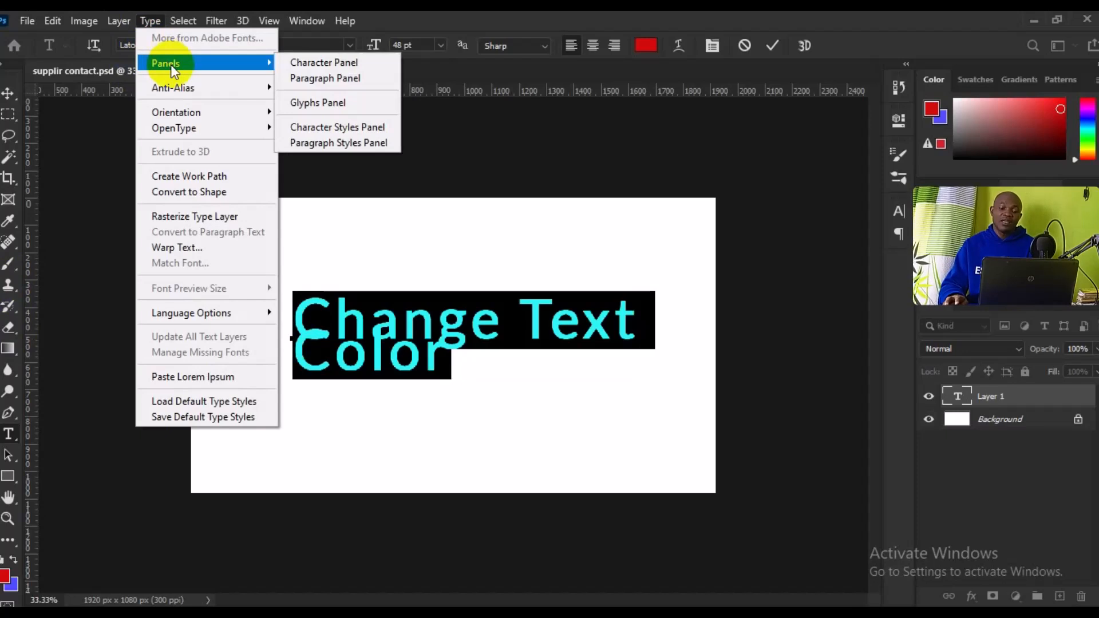
click(329, 65)
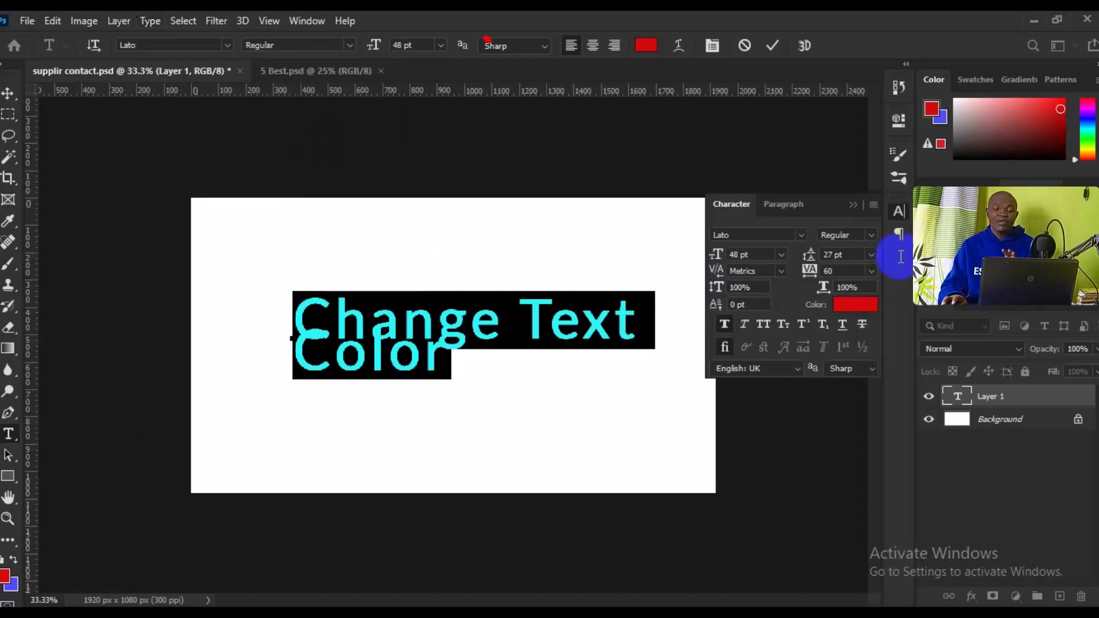
click(872, 255)
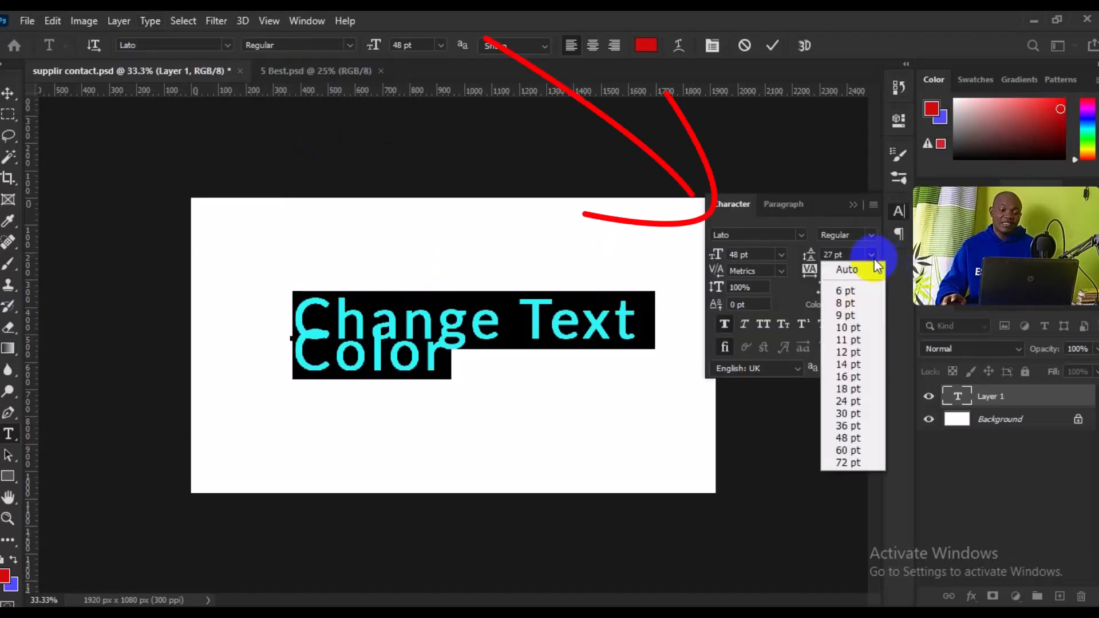
click(854, 270)
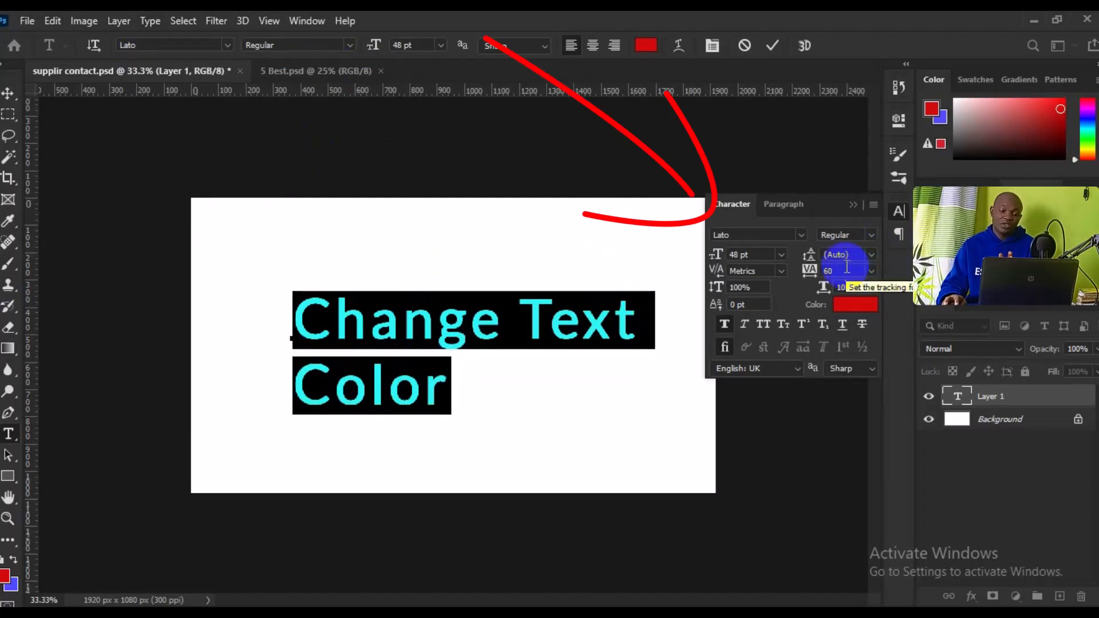
click(789, 205)
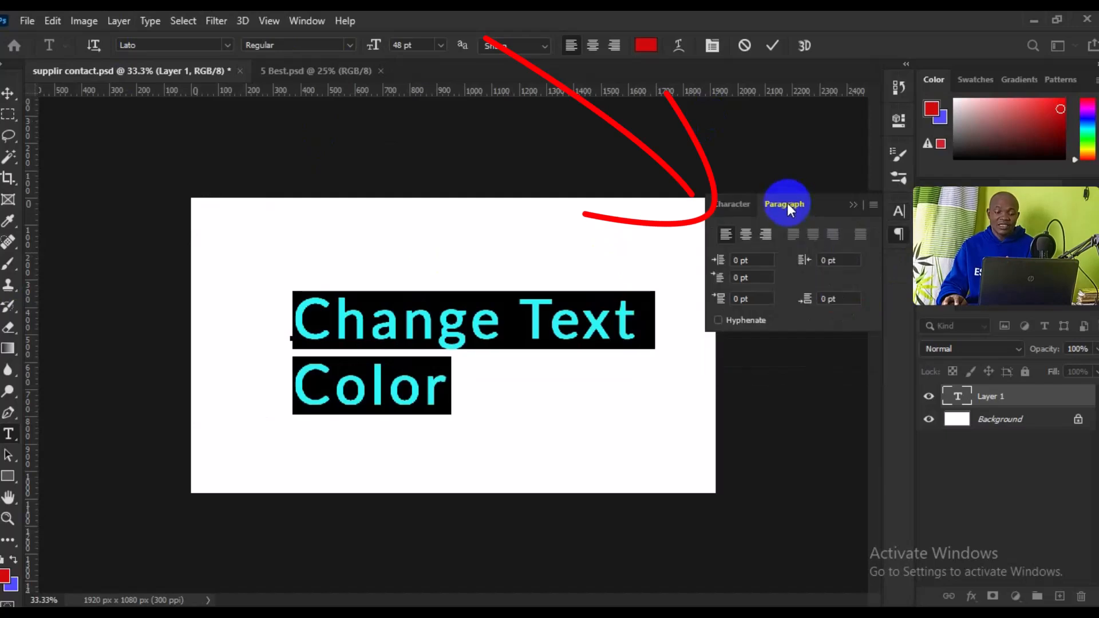
click(747, 235)
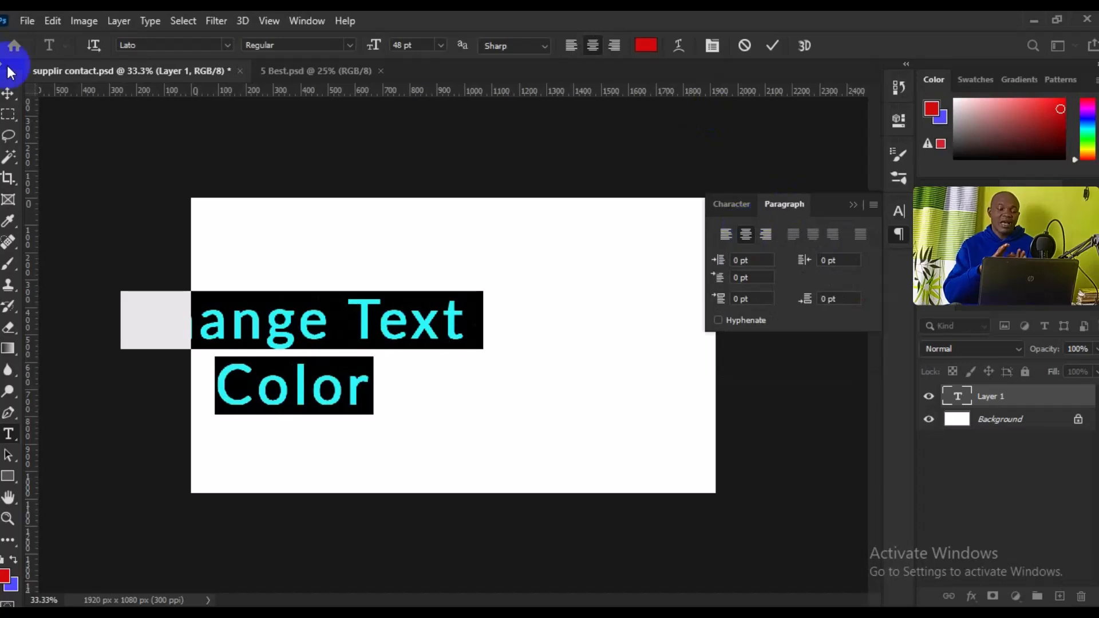
Commit the text, select the whole canvas, and align the text to its horizontal and vertical centres
click(8, 93)
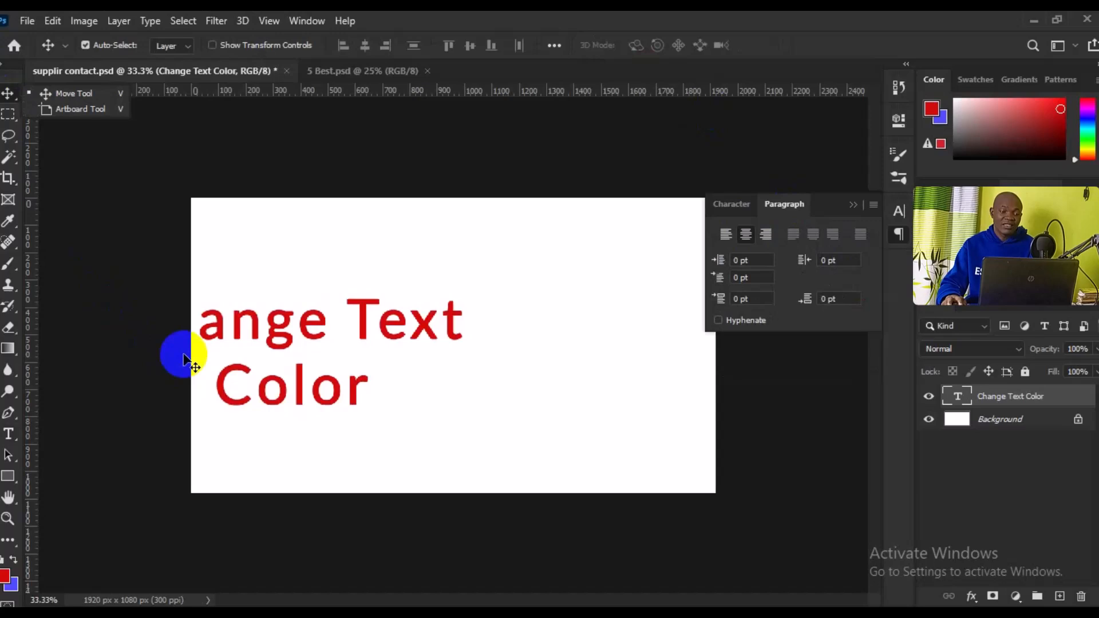
click(174, 26)
click(194, 40)
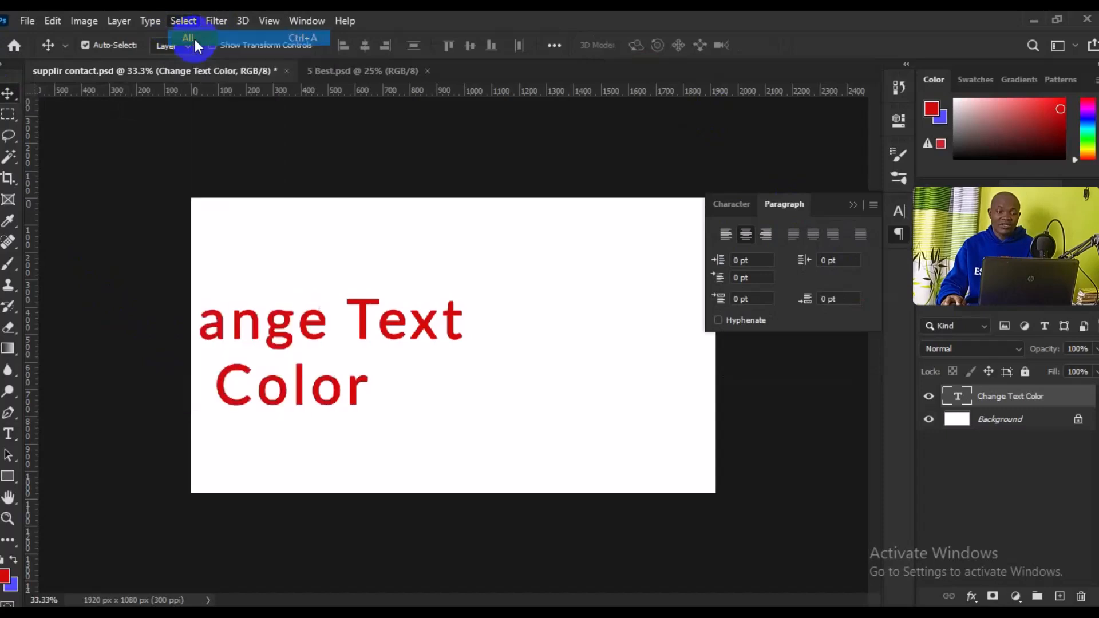
click(366, 48)
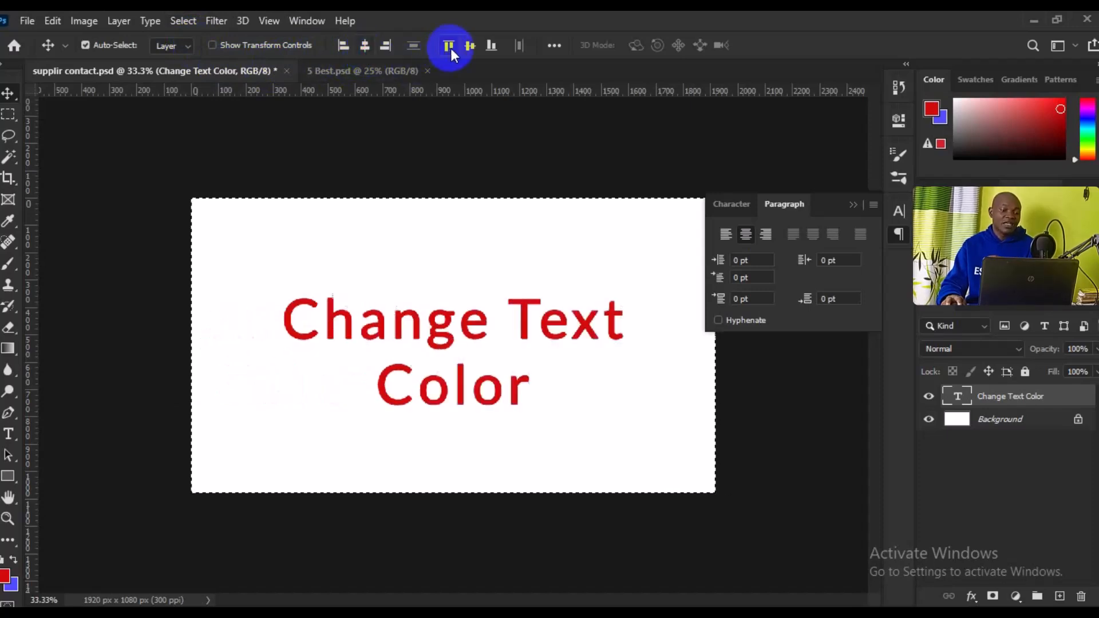
click(468, 51)
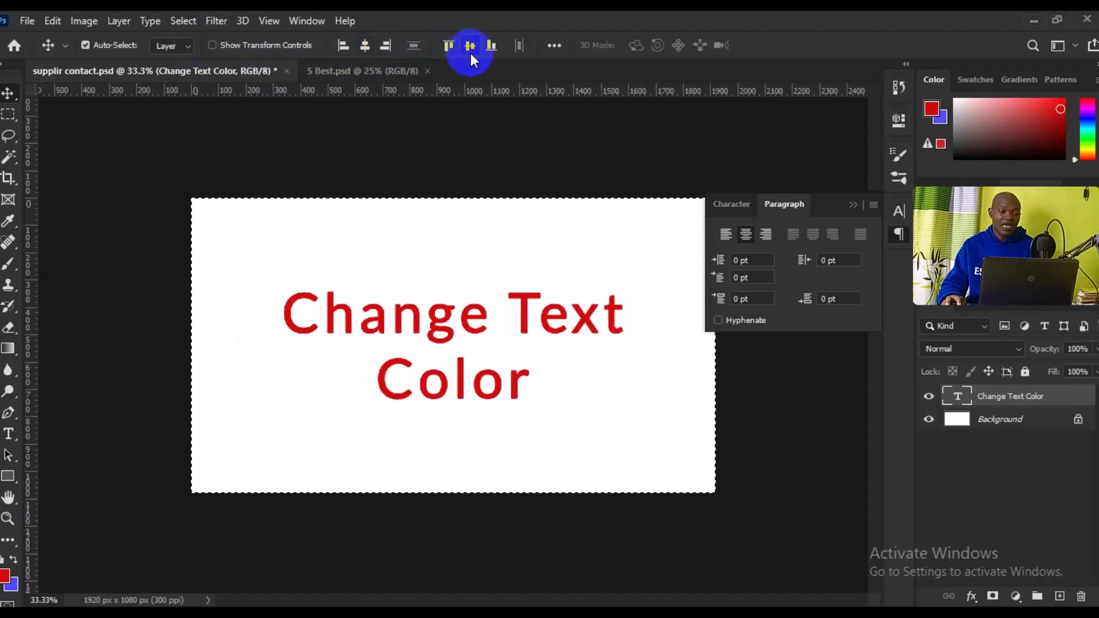
Deselect the canvas selection
key(ctrl+d)
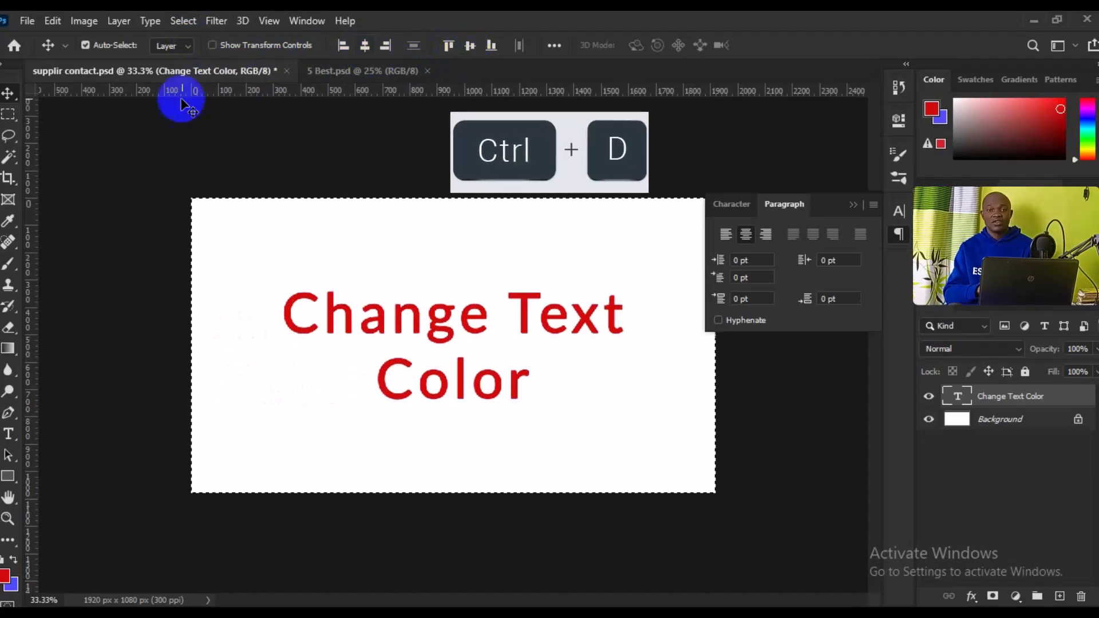
click(187, 17)
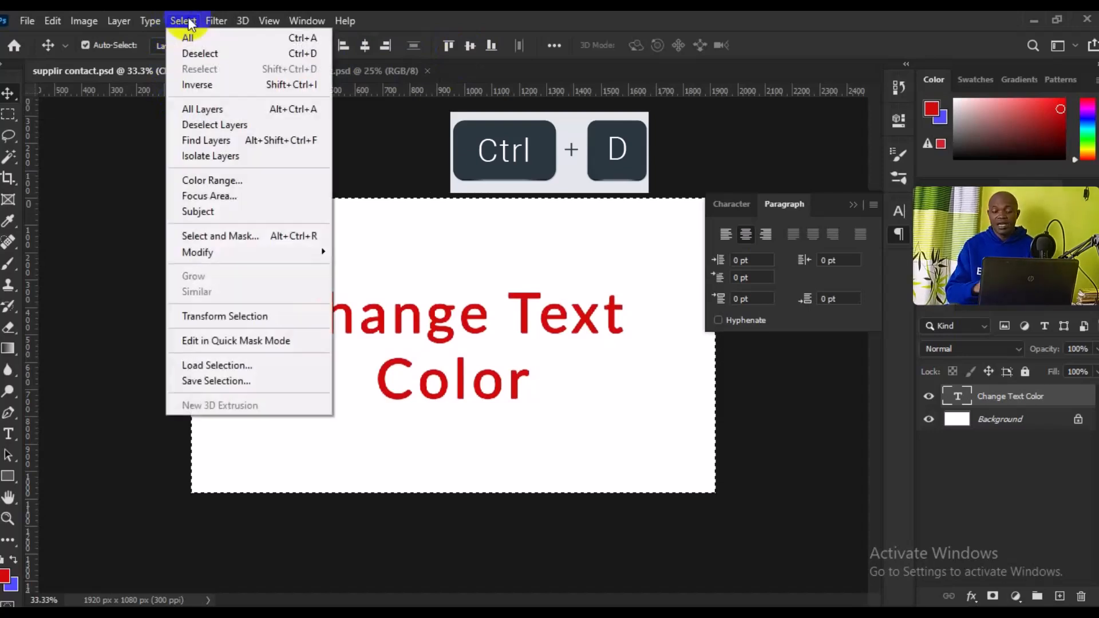
click(220, 57)
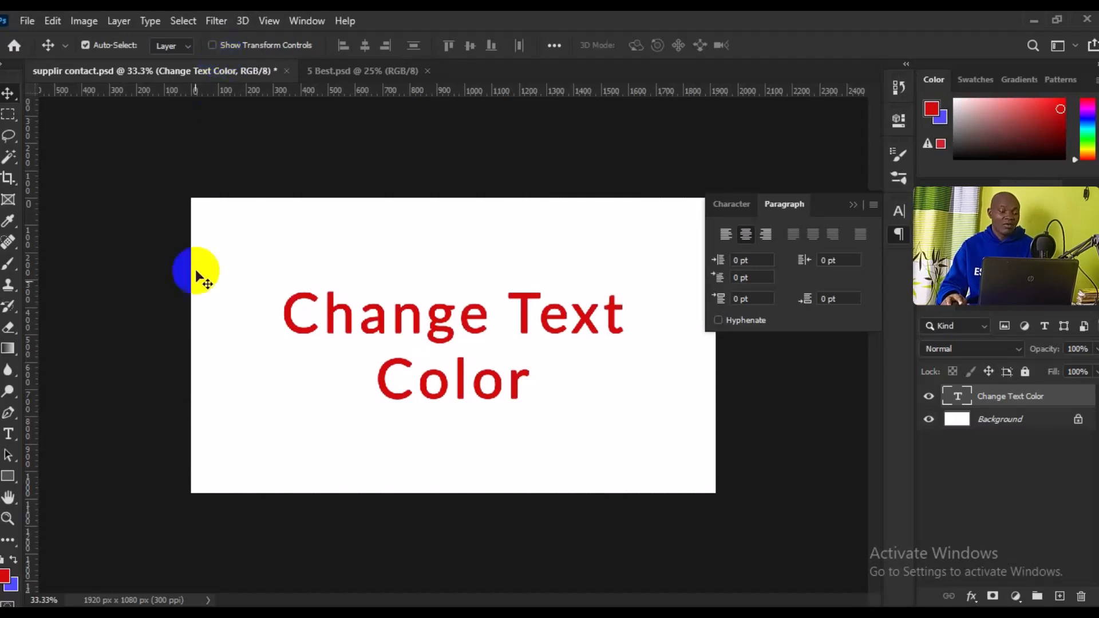
Recolour the word 'Color' blue with the Type tool, then highlight the word 'Change'
click(399, 404)
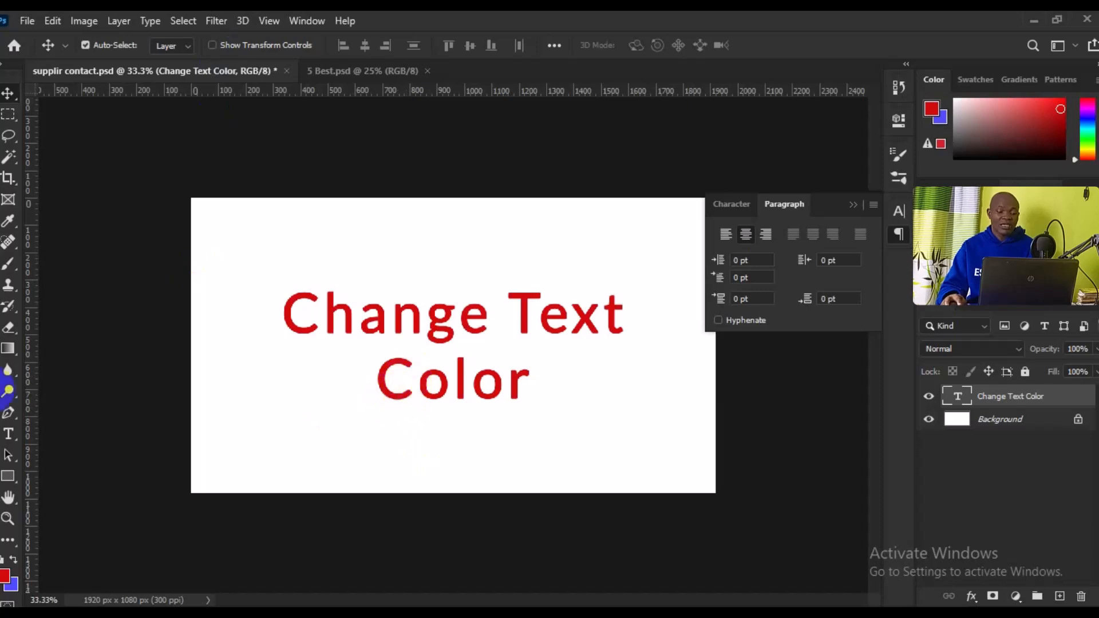
click(8, 438)
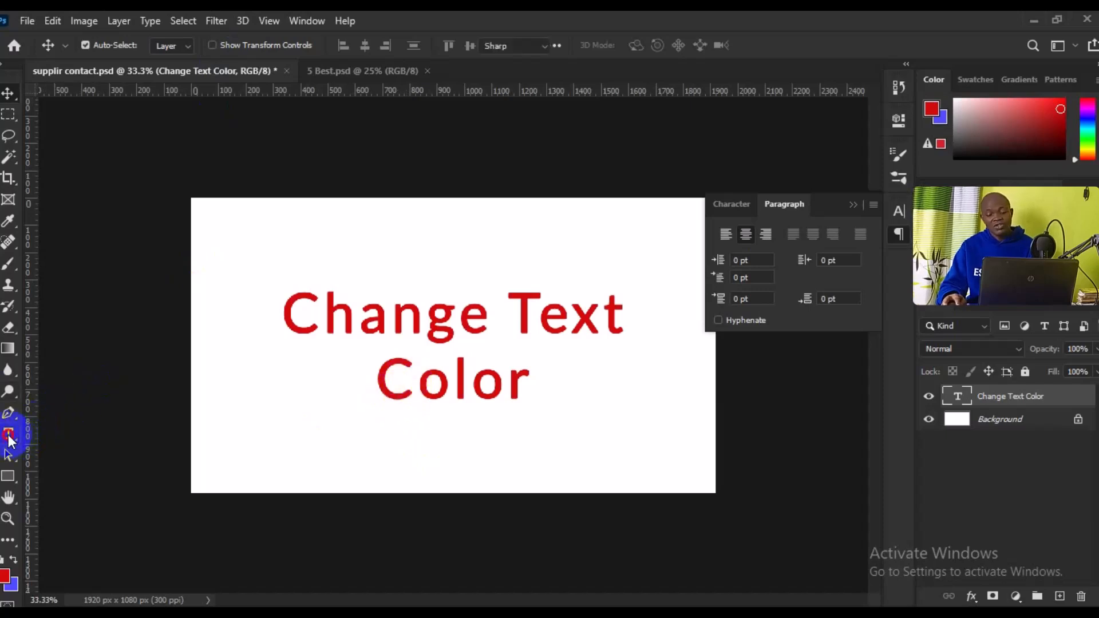
click(57, 436)
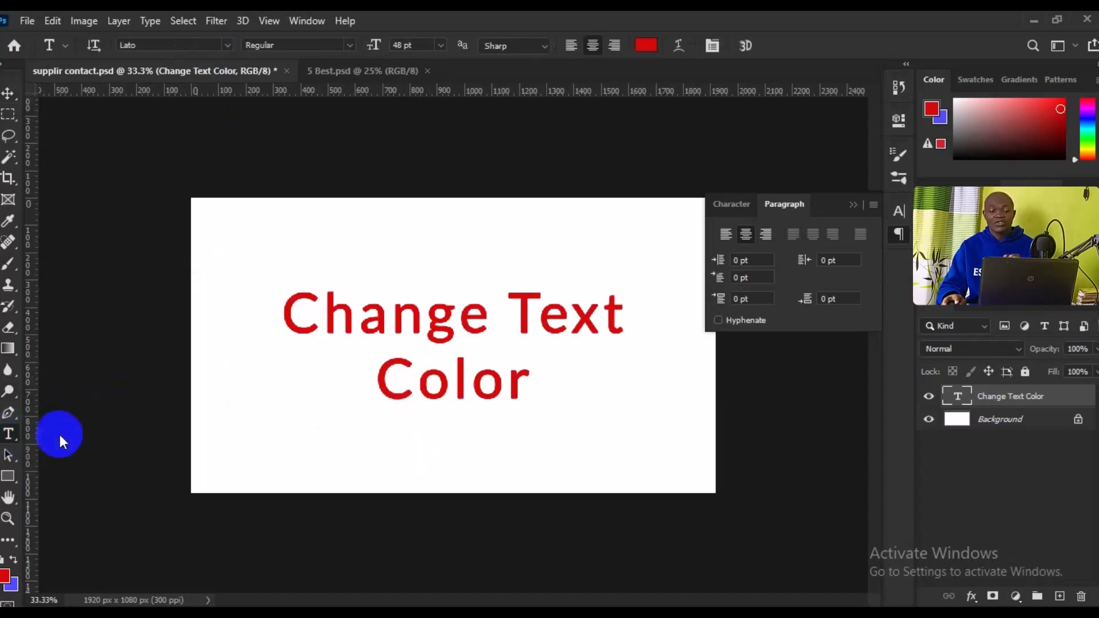
drag(380, 379, 531, 359)
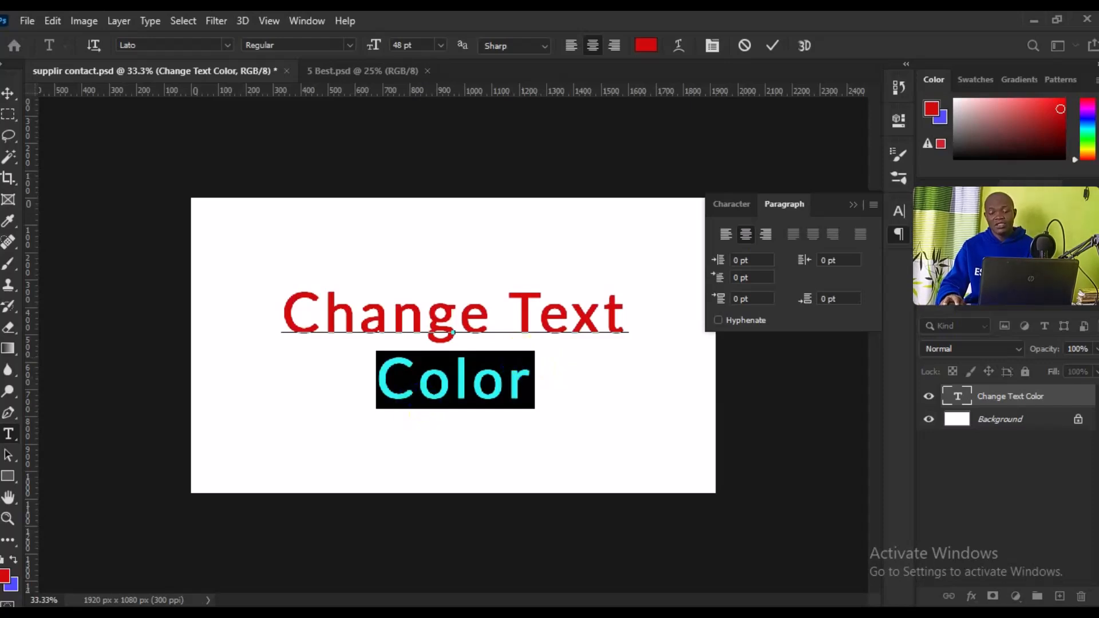
click(4, 574)
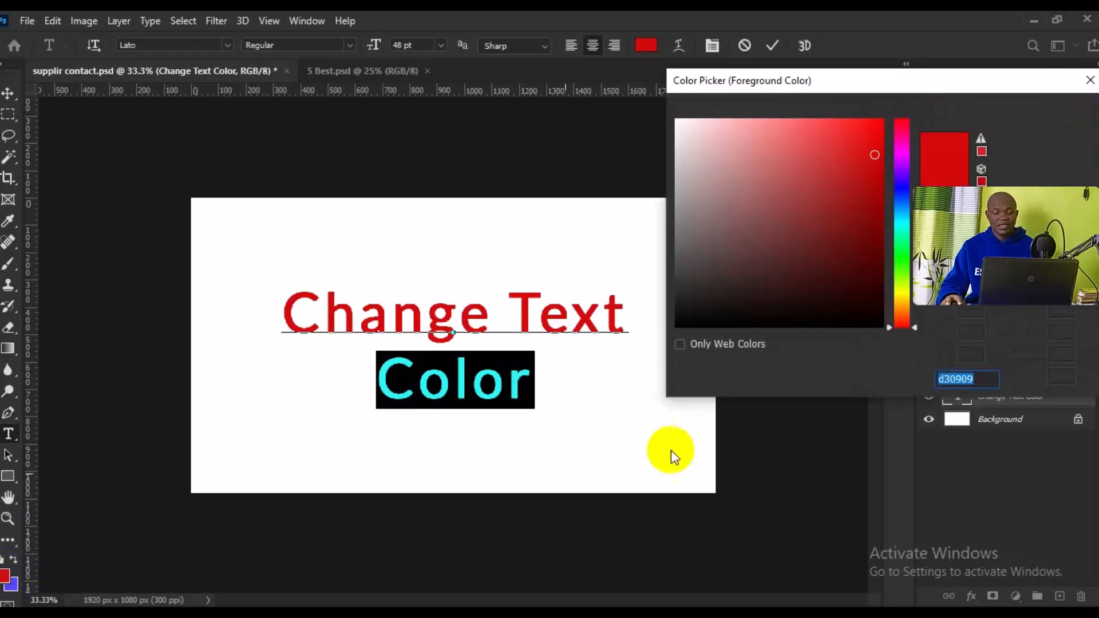
click(903, 195)
click(1047, 115)
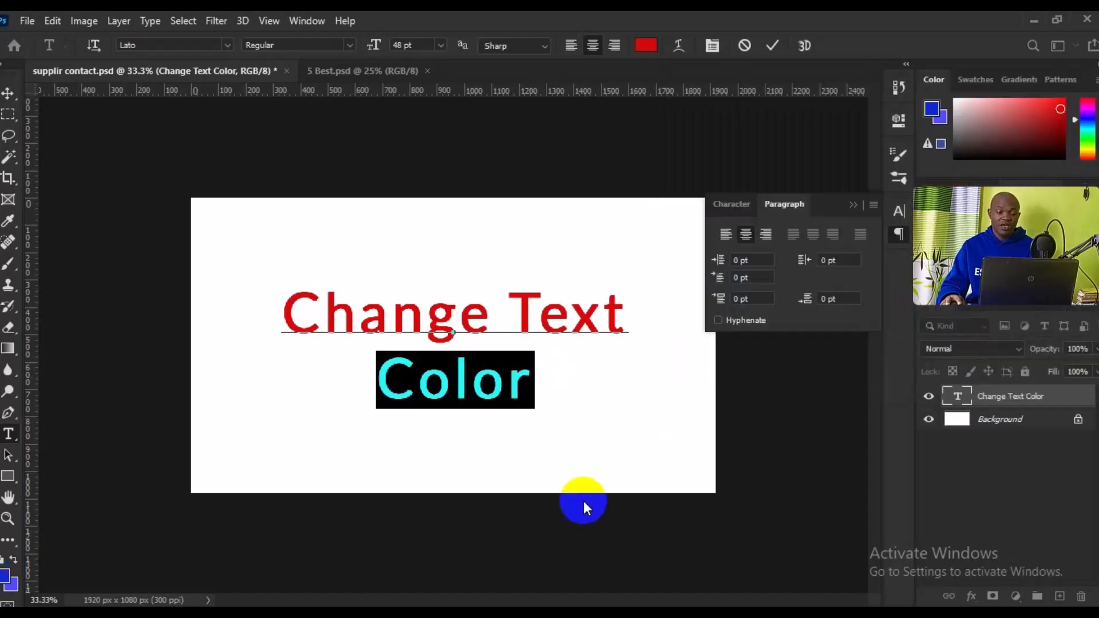
click(454, 381)
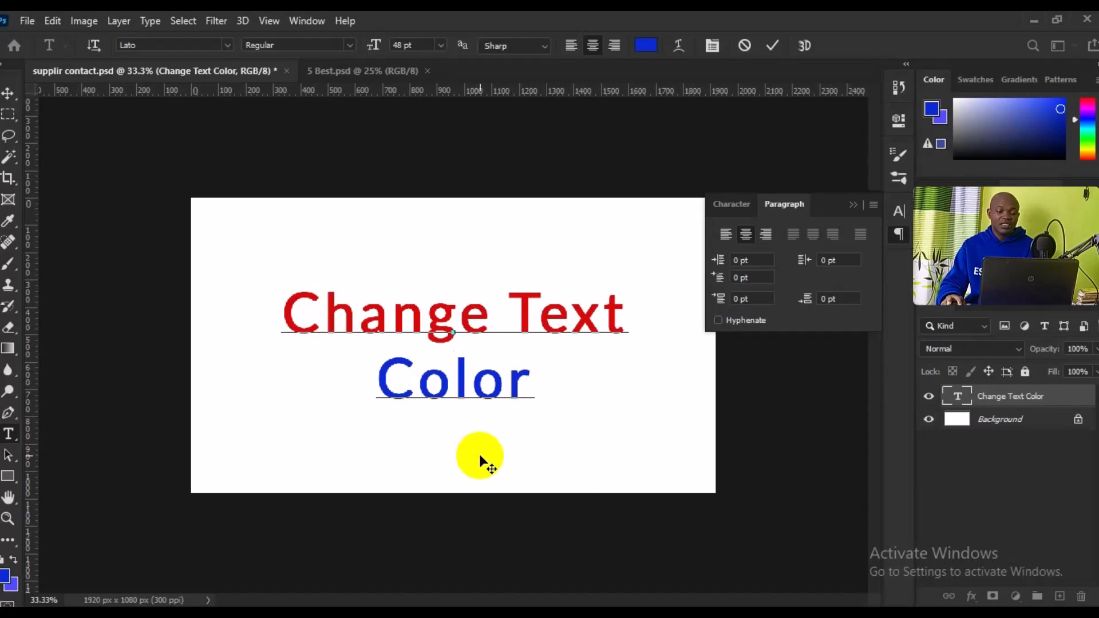
drag(462, 326, 260, 333)
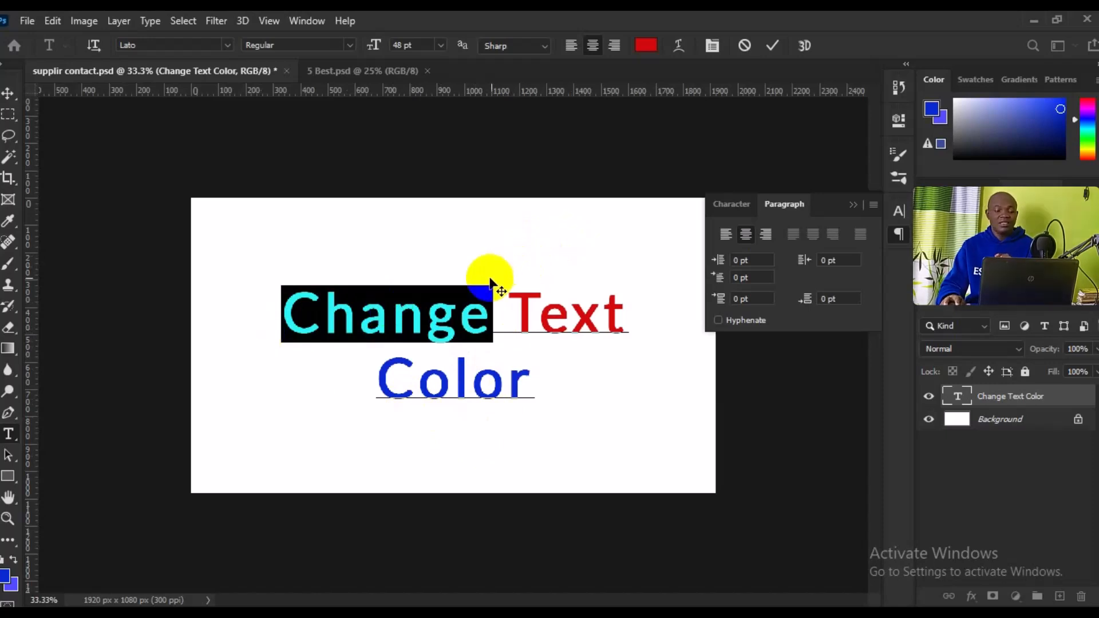
Make 'Change' near-black (0f0202) and commit the text with the Move tool
click(645, 47)
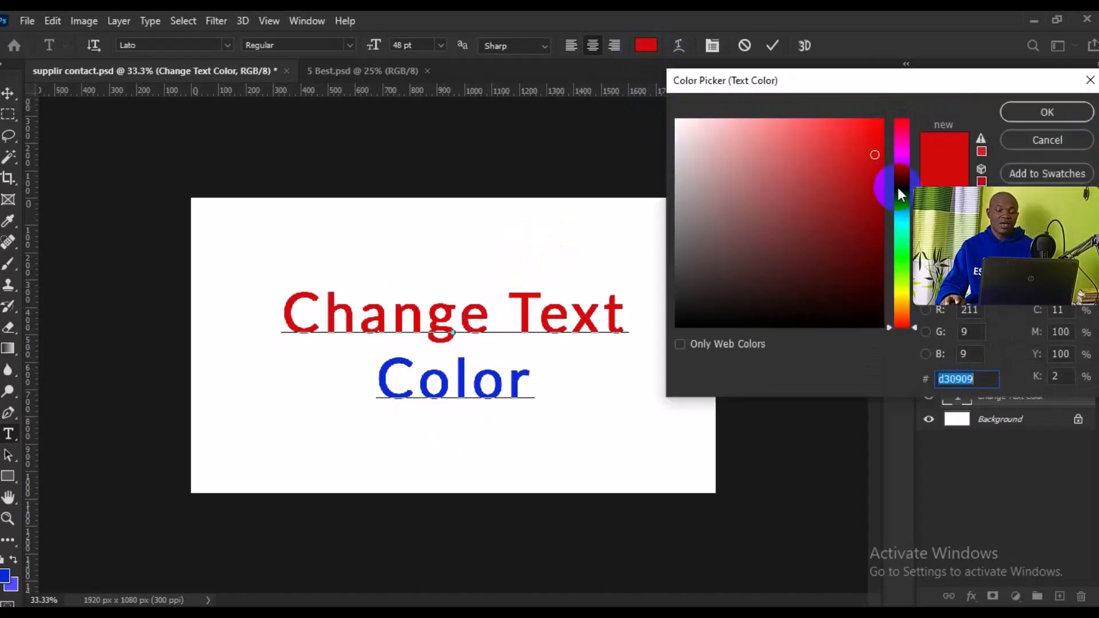
drag(871, 311, 859, 315)
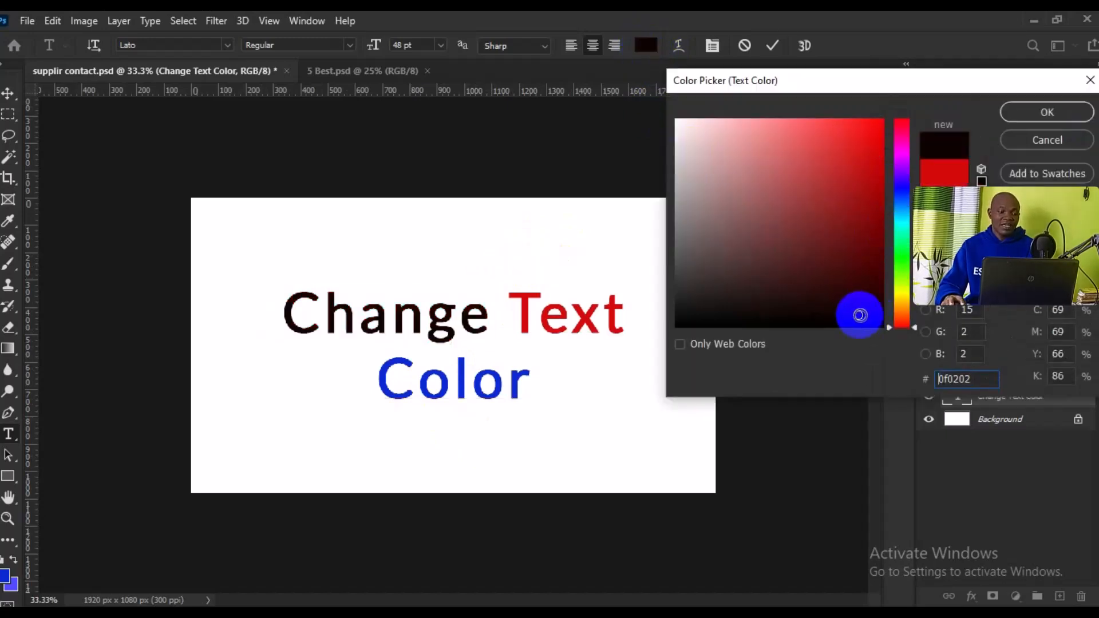
click(1026, 116)
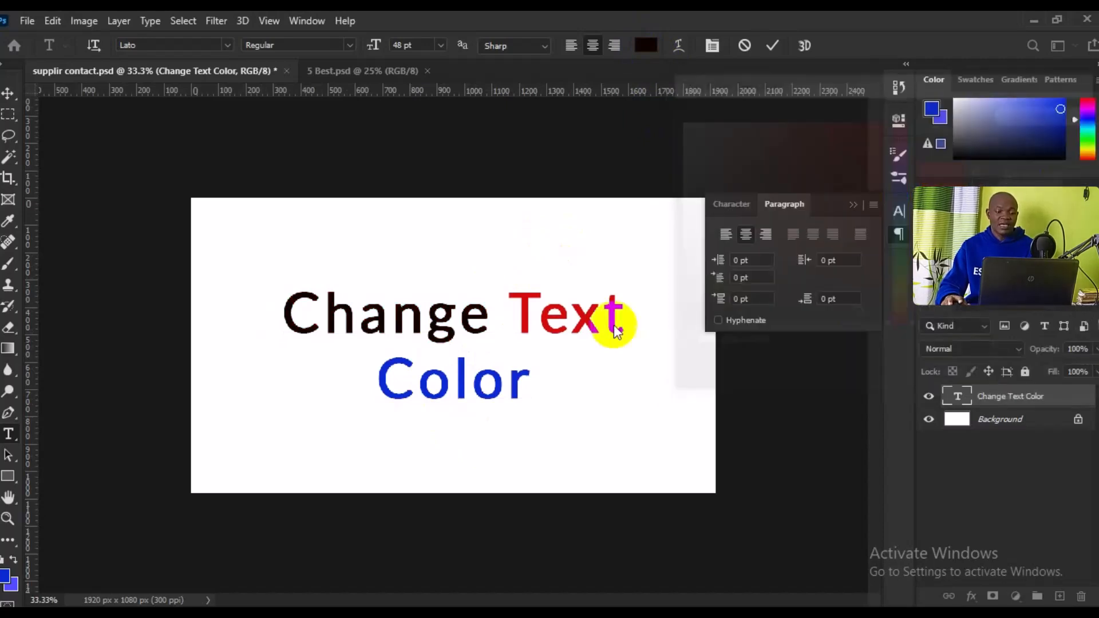
click(7, 94)
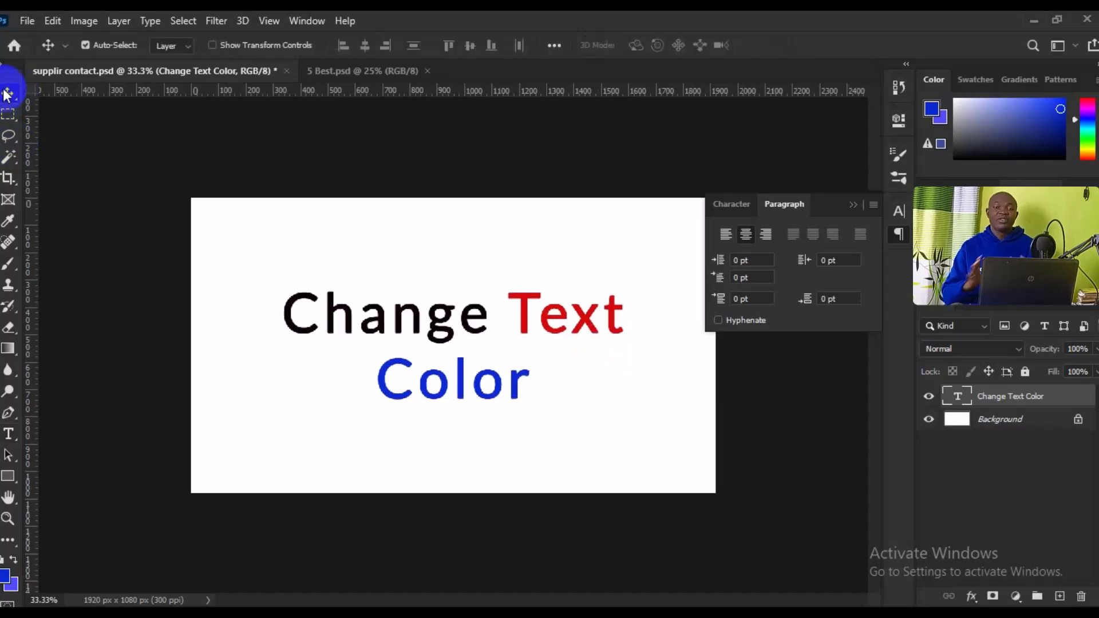